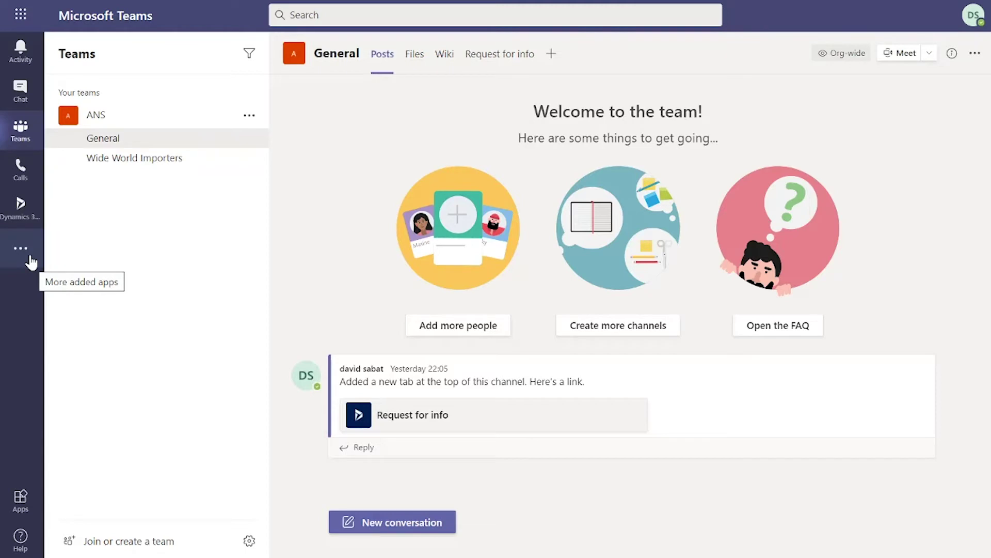
# Search the added apps for 'dyna' and launch the Dynamics 365 personal app on its Sales Activity Dashboard
pyautogui.click(30, 260)
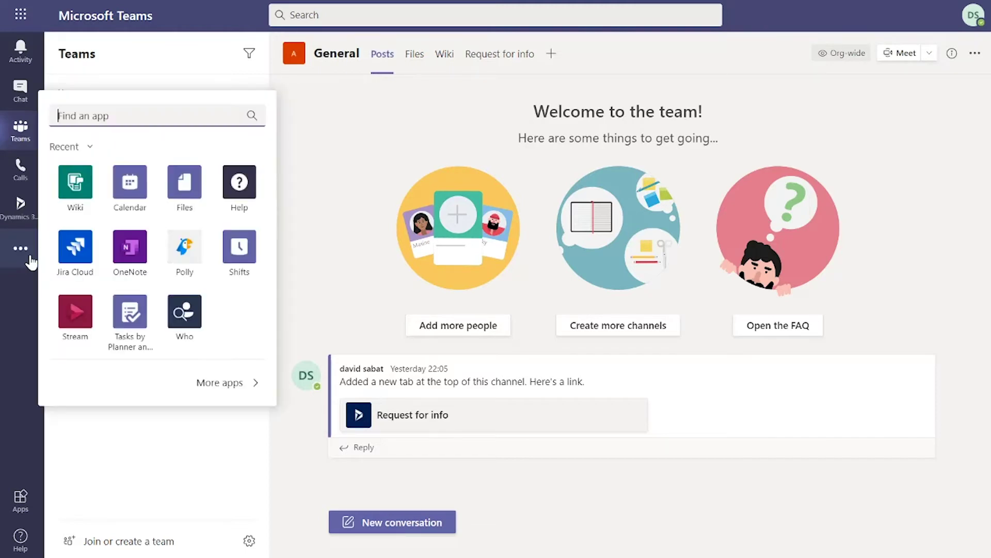
pyautogui.write('dyna')
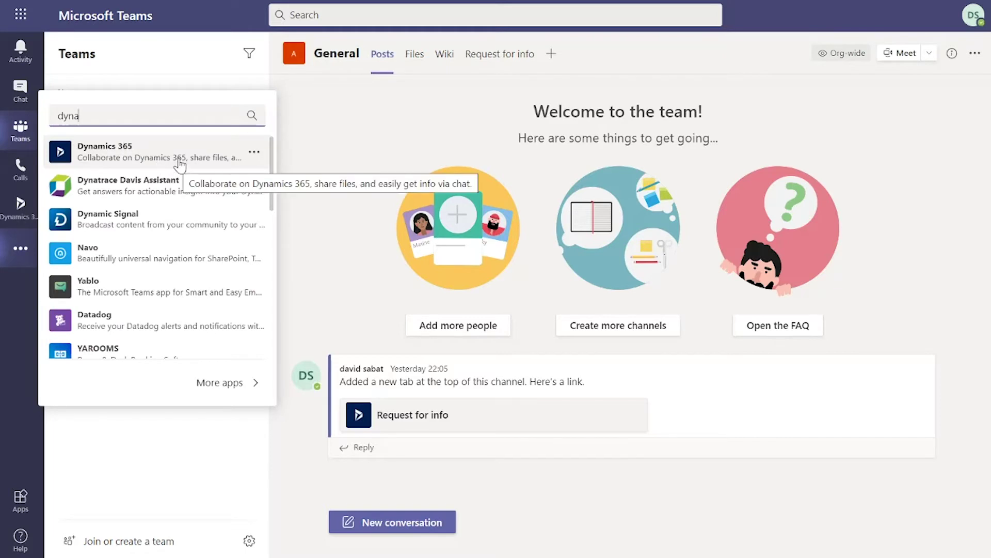
pyautogui.click(166, 491)
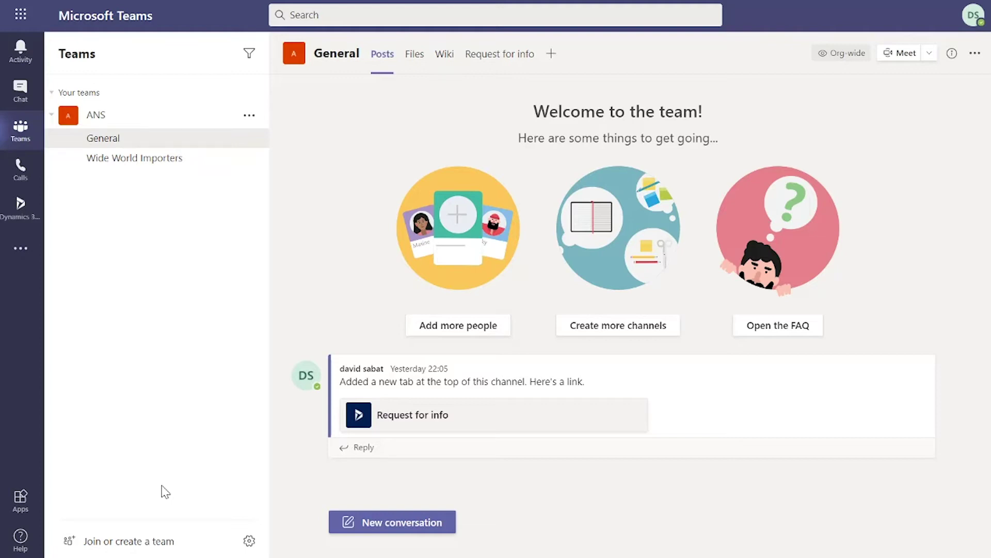
pyautogui.click(20, 207)
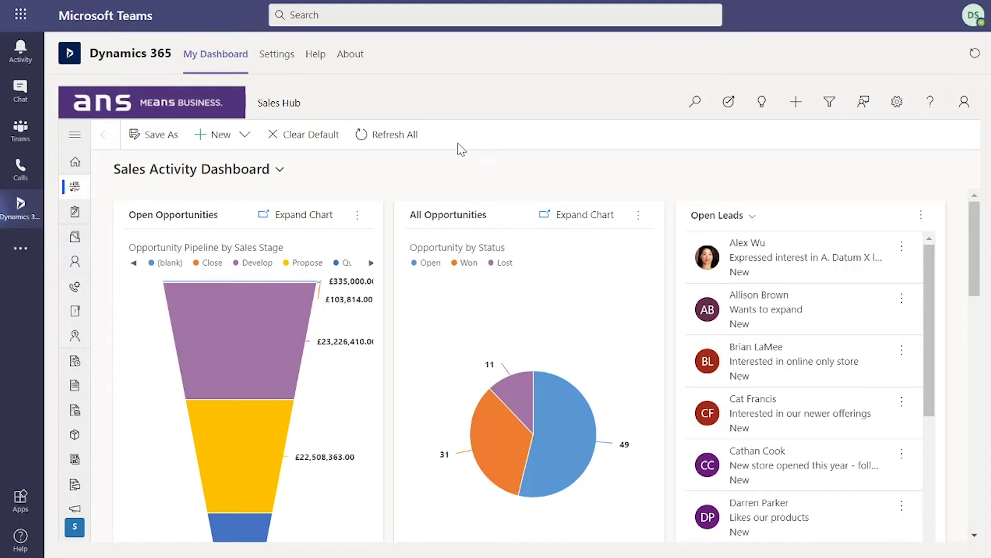
# Return to the ANS team's General channel and bring up the ANS team's options menu
pyautogui.click(23, 133)
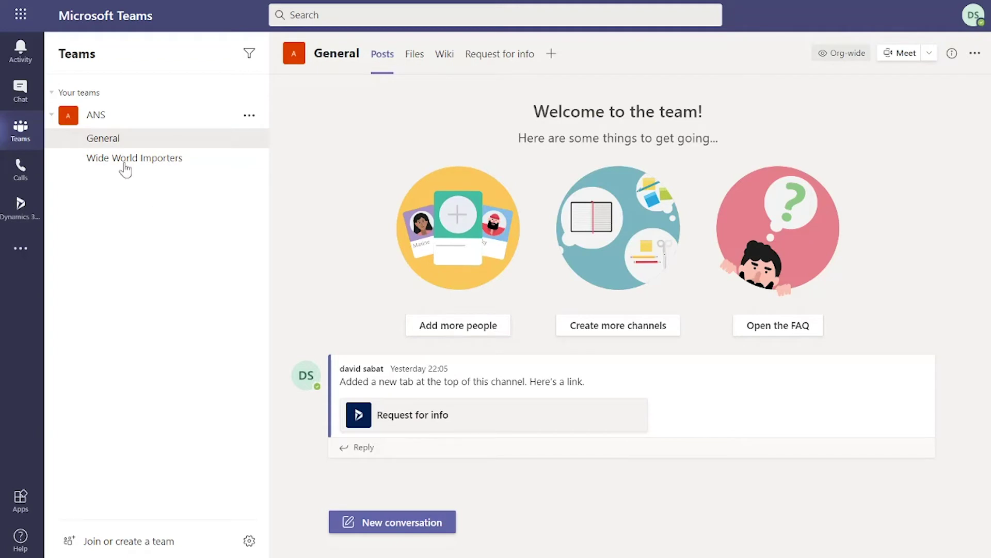
pyautogui.click(250, 116)
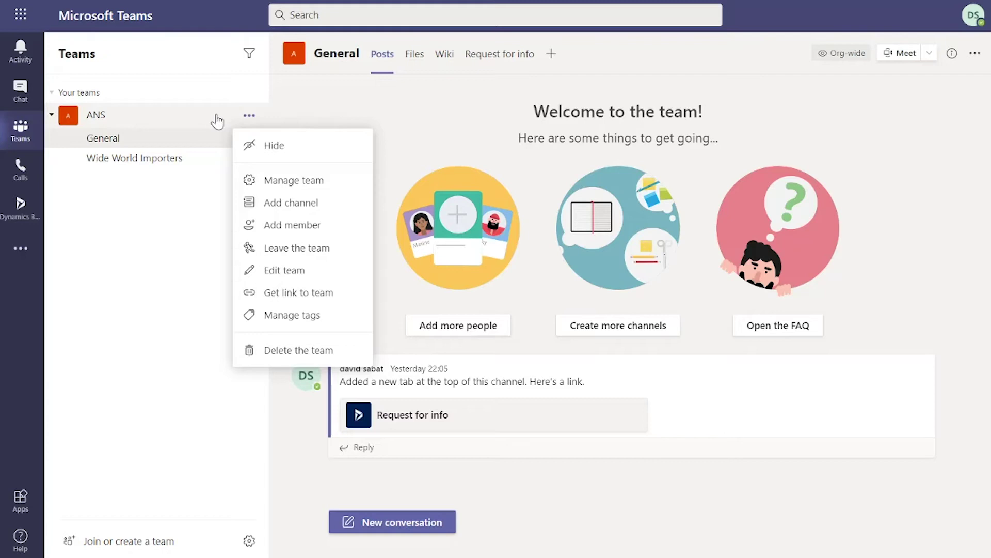
pyautogui.click(182, 255)
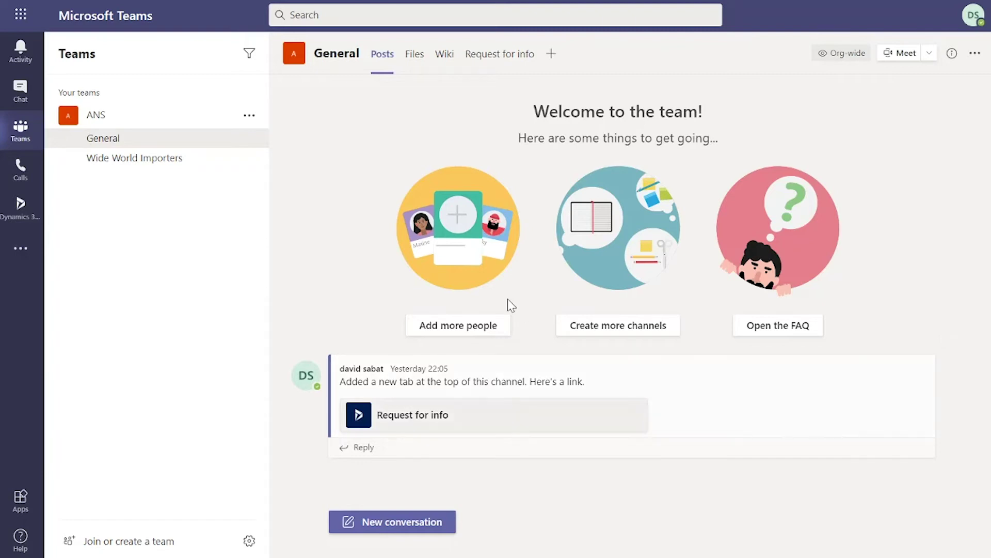
# Add a standard channel named 'Test' to the ANS team
pyautogui.click(249, 117)
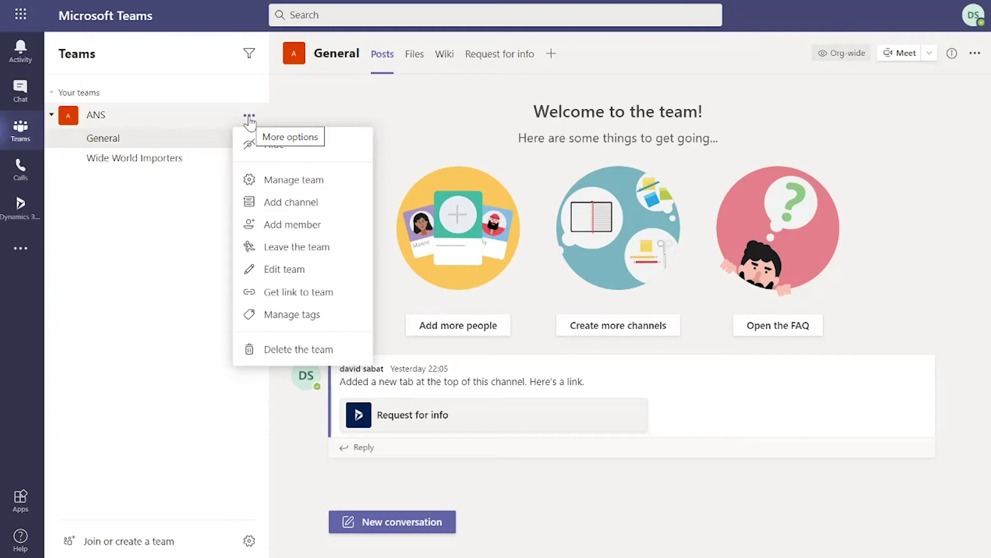
pyautogui.click(294, 202)
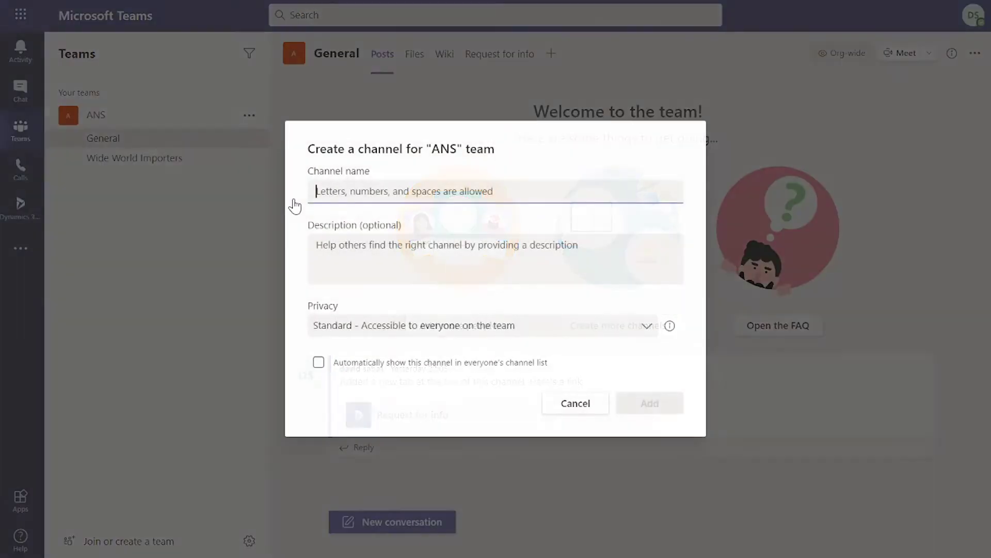
pyautogui.write('Test')
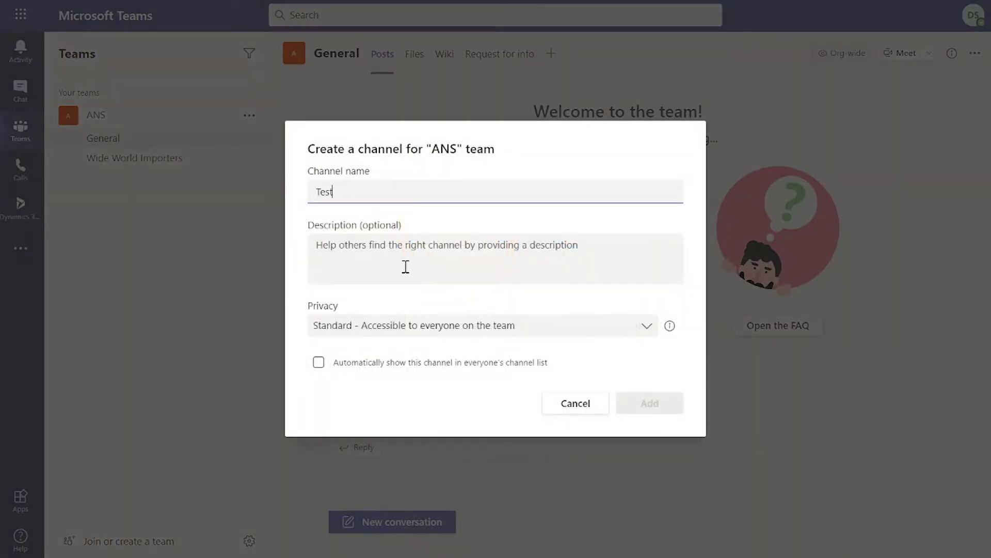
pyautogui.click(643, 410)
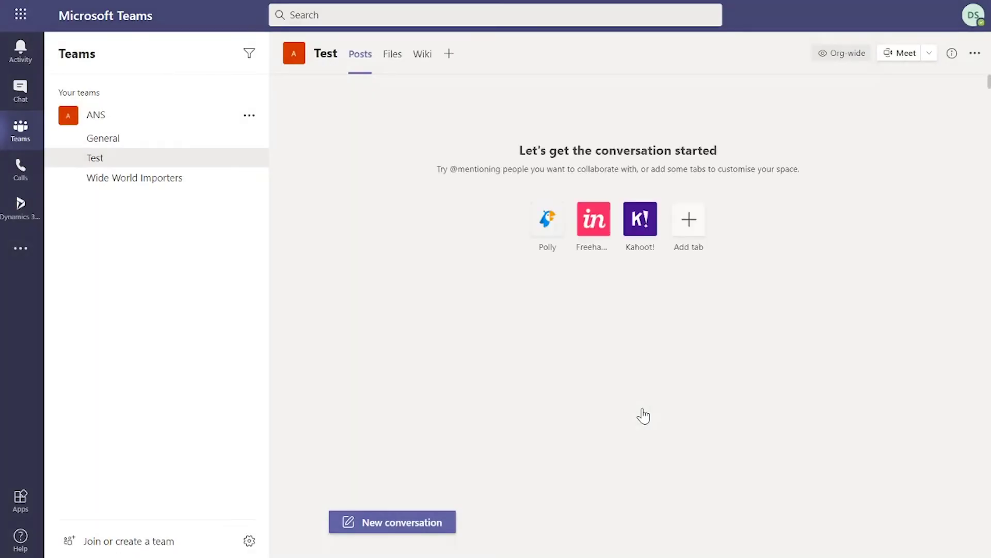
# Add a Dynamics 365 tab to Test linked to the 'Request for info' opportunity record
pyautogui.click(453, 58)
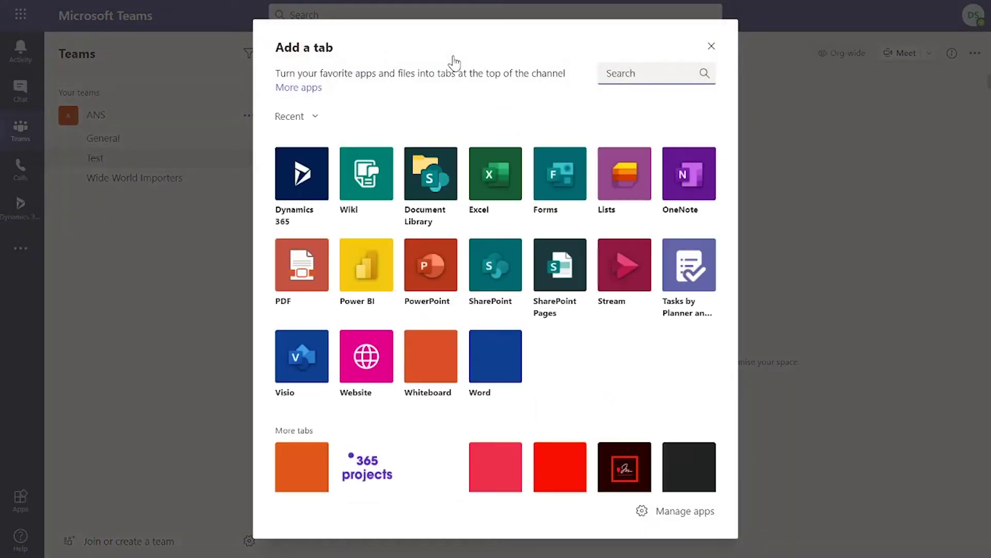
pyautogui.click(301, 177)
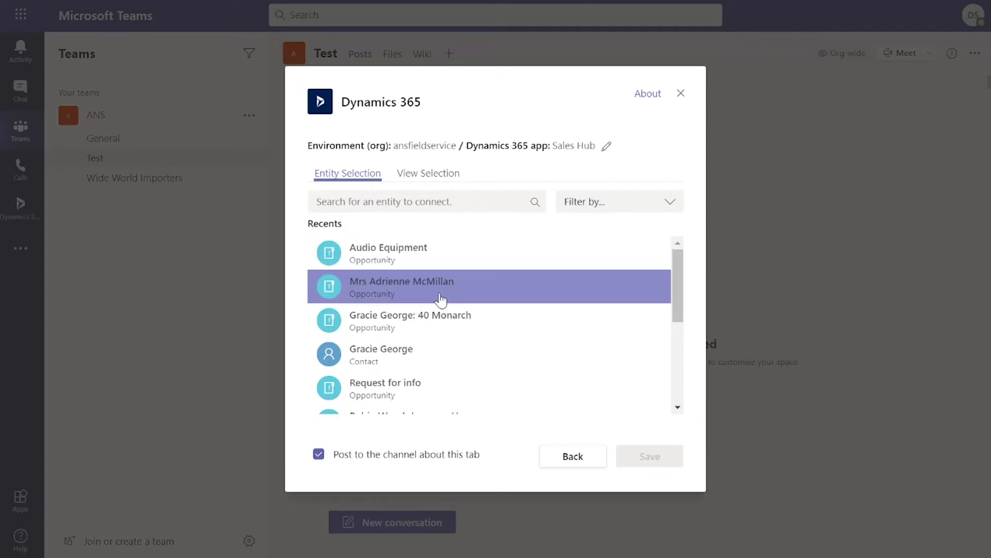
pyautogui.scroll(-3, 439, 297)
pyautogui.scroll(-2, 440, 300)
pyautogui.scroll(4, 440, 299)
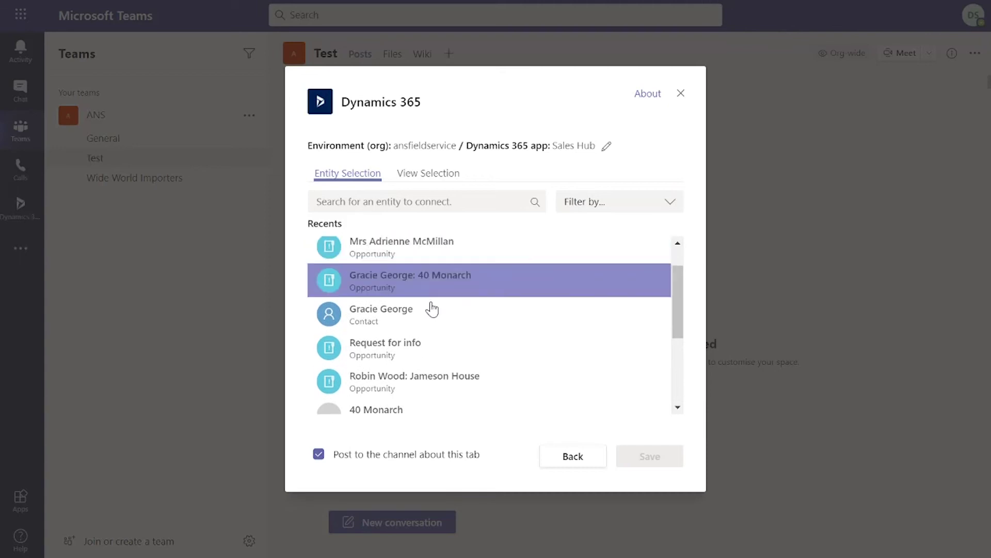
pyautogui.click(419, 346)
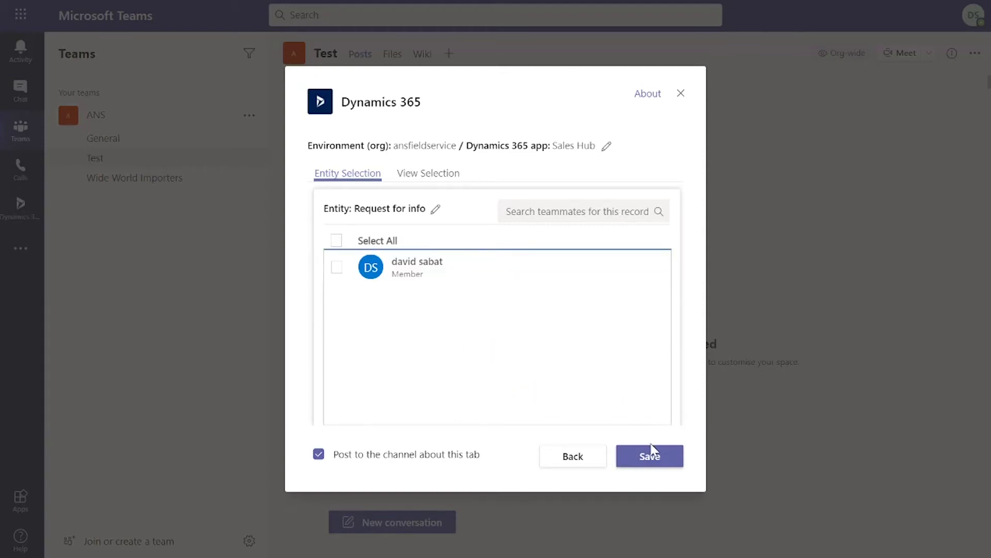
pyautogui.click(652, 455)
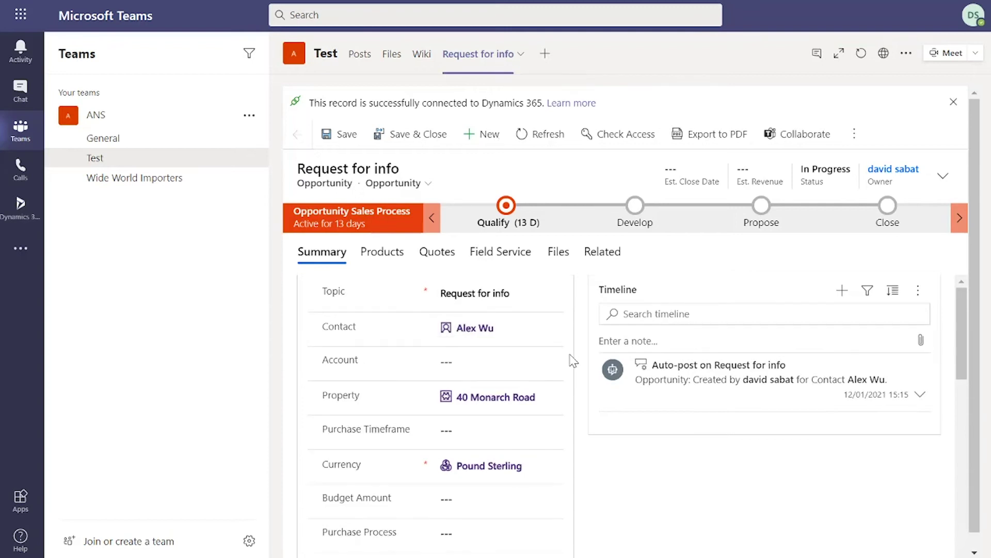
# Review the Request for info opportunity form, opening and closing the Account lookup without choosing one
pyautogui.scroll(-2, 571, 360)
pyautogui.scroll(1, 542, 357)
pyautogui.click(498, 334)
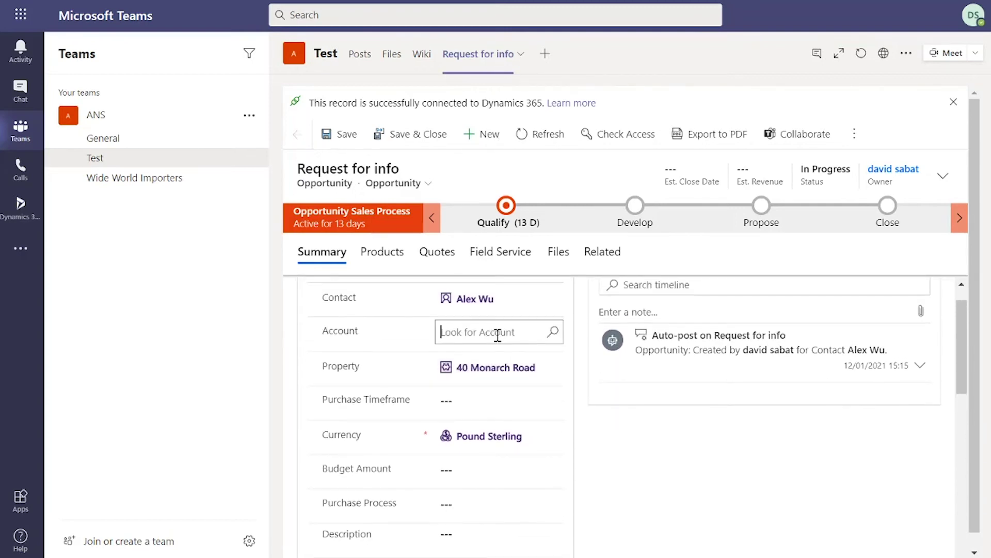
pyautogui.click(584, 433)
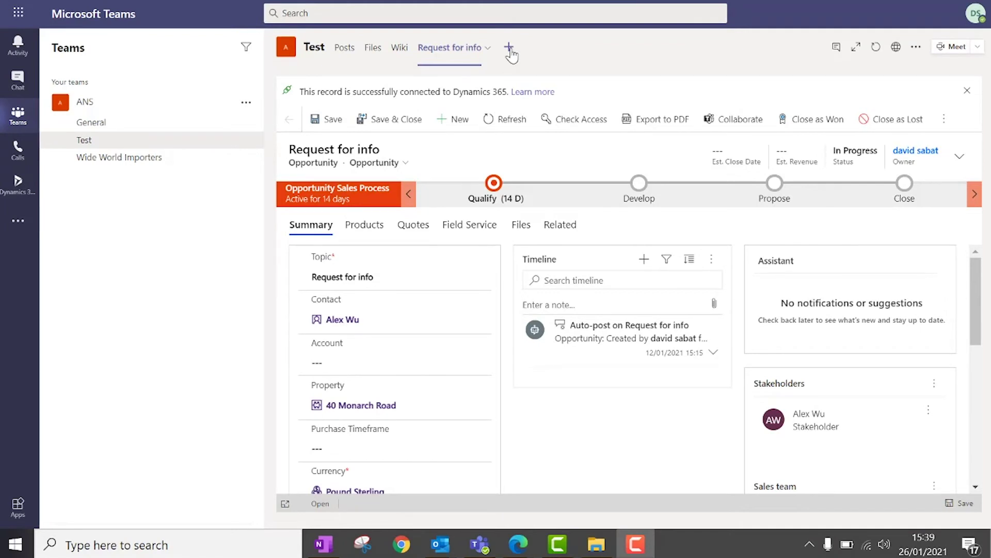
# Add a Dynamics 365 tab to Test showing the Account entity's Active Accounts view
pyautogui.click(509, 48)
pyautogui.press('Escape')
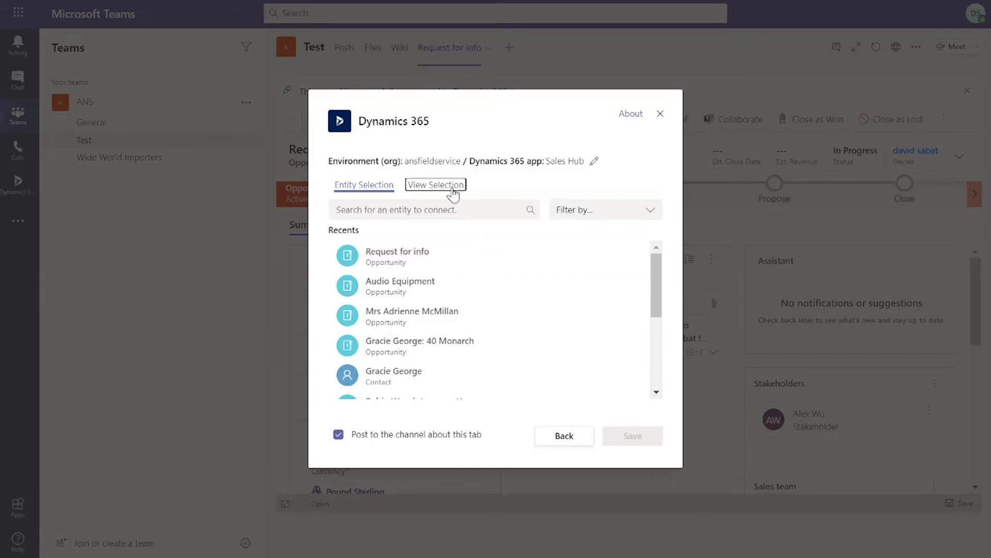
pyautogui.click(450, 186)
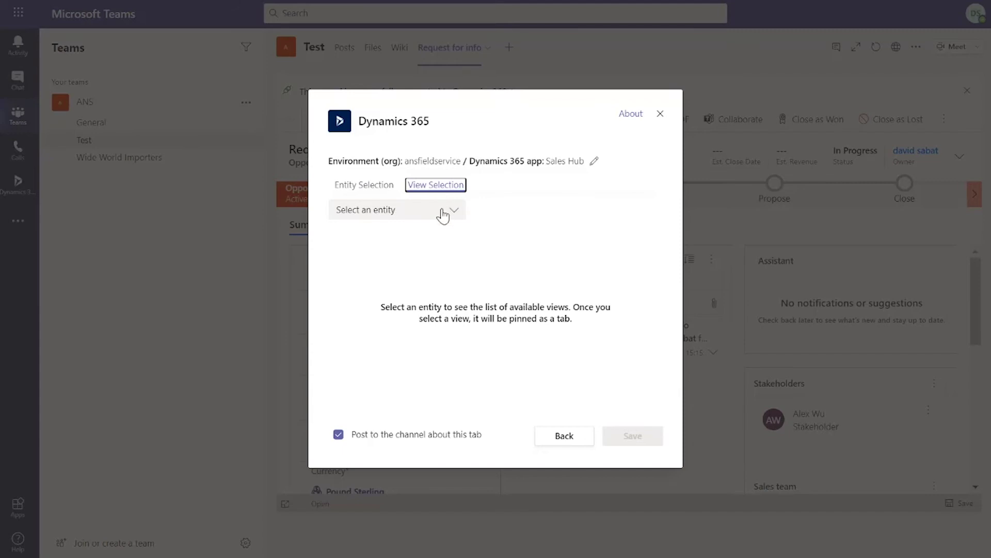
pyautogui.click(442, 212)
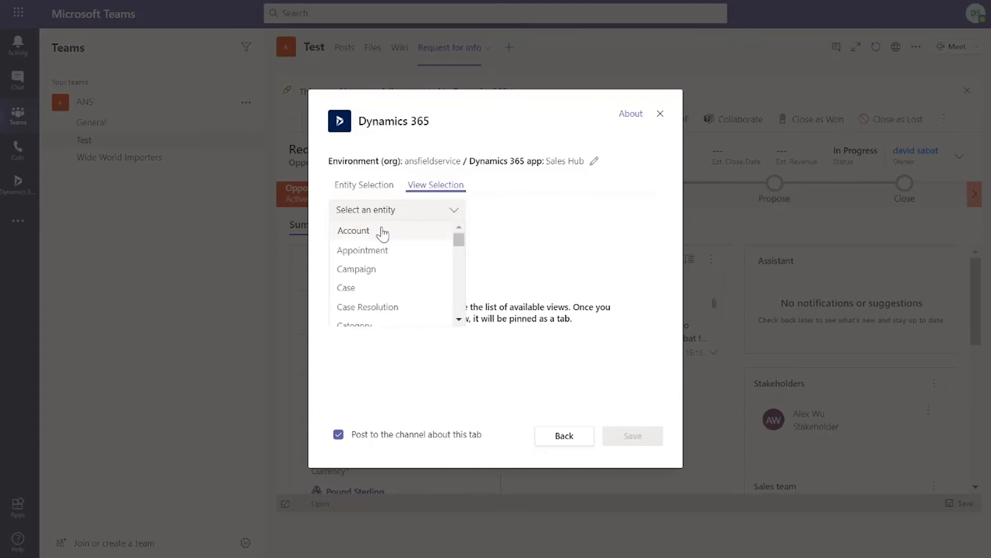
pyautogui.click(382, 233)
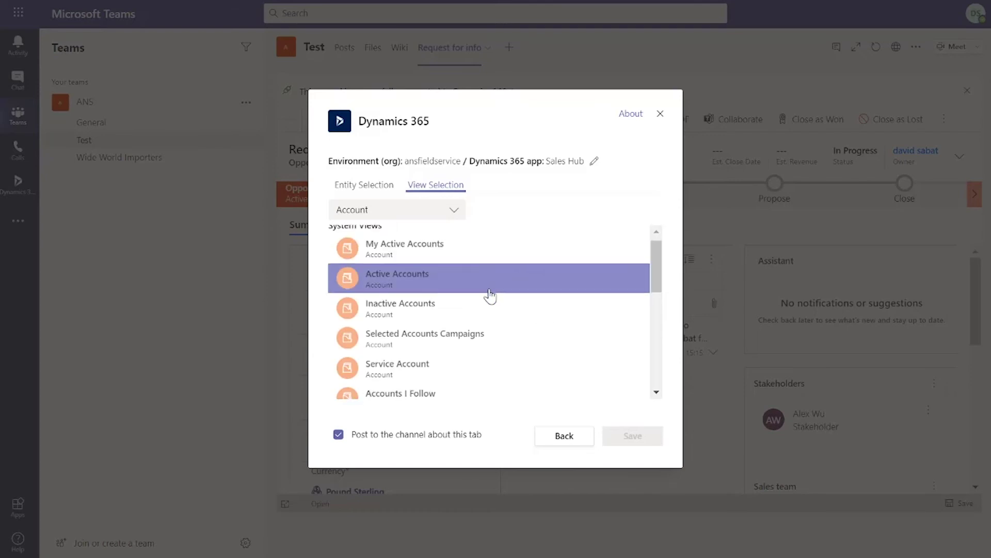
pyautogui.click(491, 296)
pyautogui.scroll(-5, 490, 296)
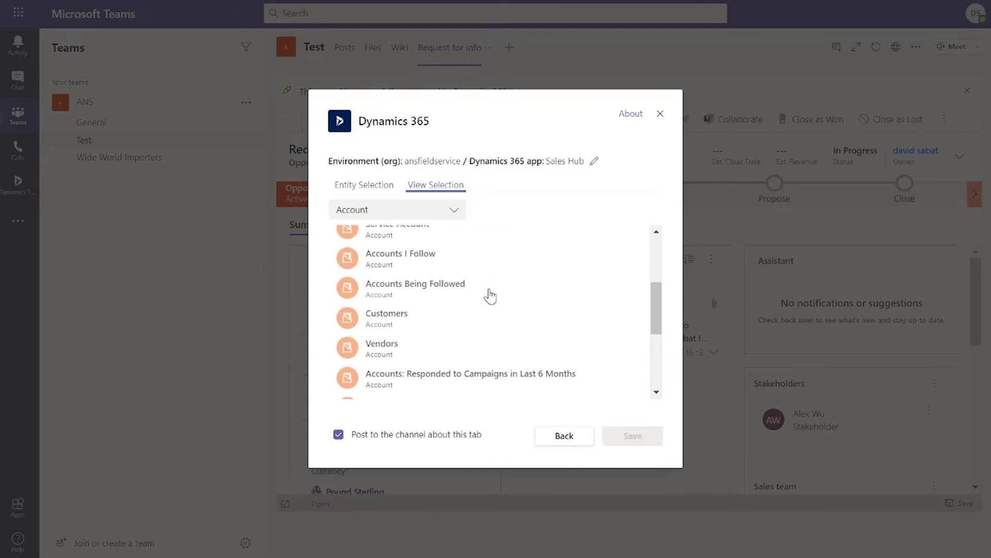
pyautogui.scroll(1, 490, 296)
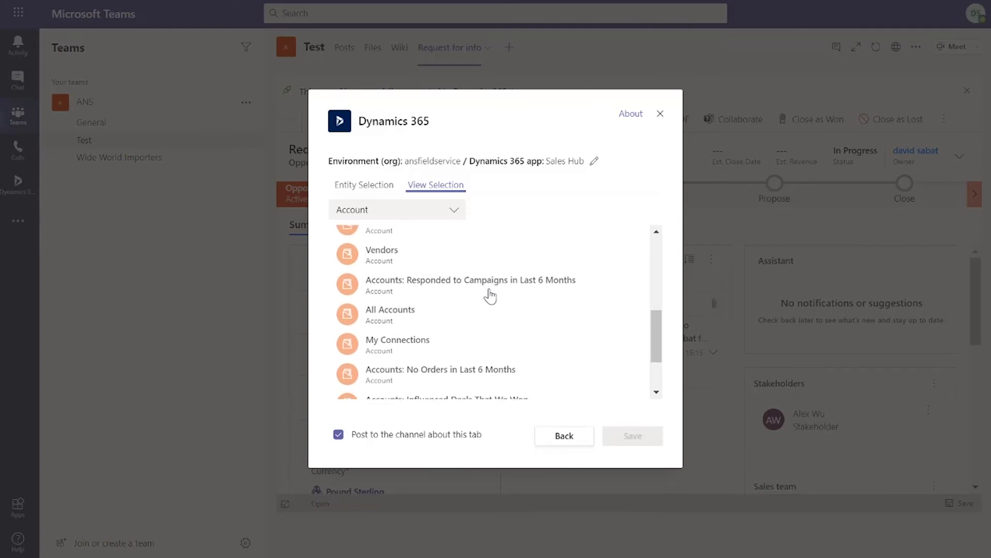
pyautogui.scroll(4, 490, 295)
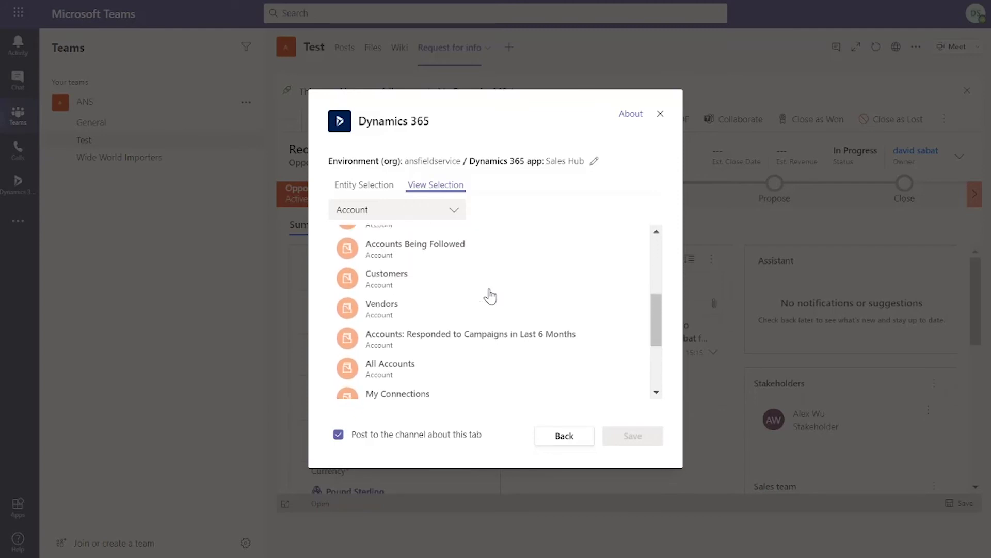
pyautogui.scroll(2, 490, 296)
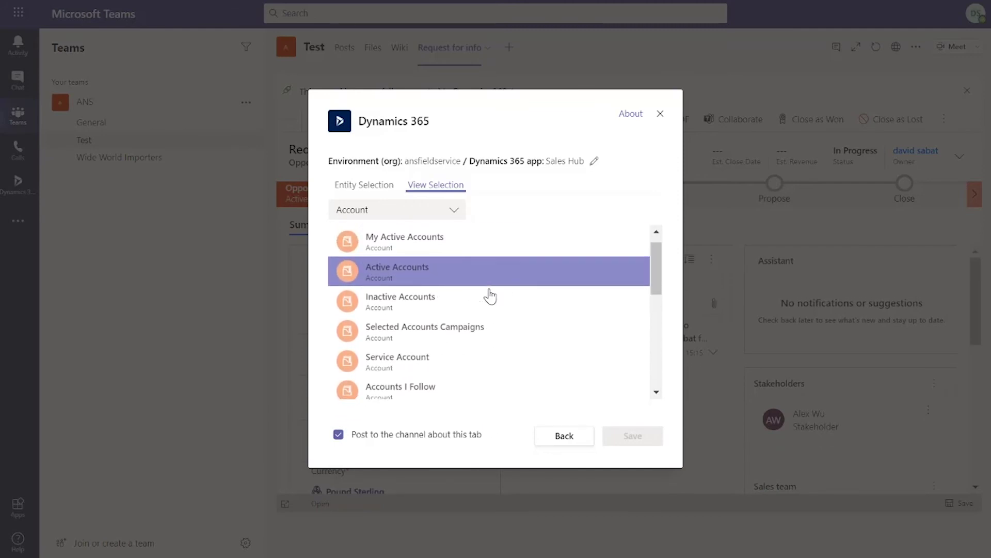
pyautogui.click(453, 295)
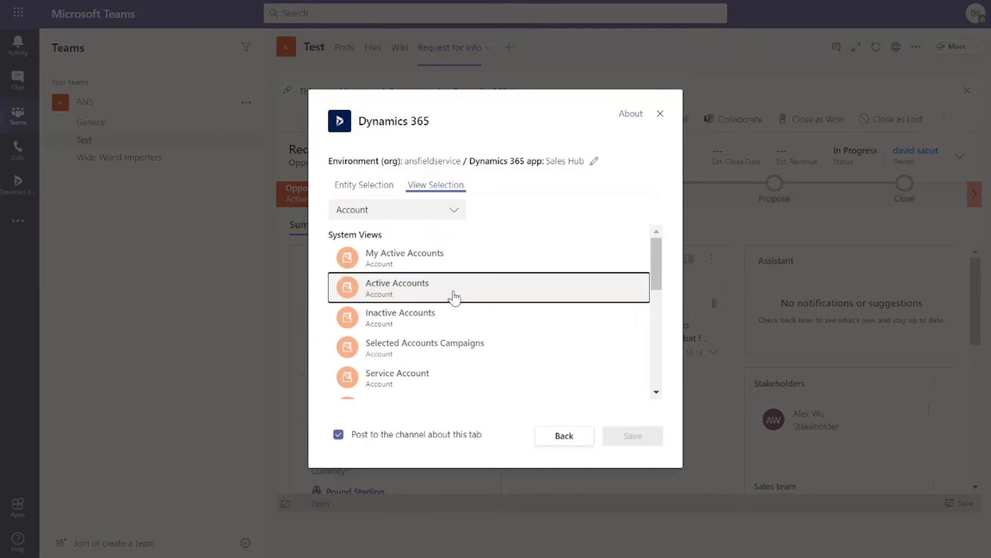
pyautogui.click(646, 437)
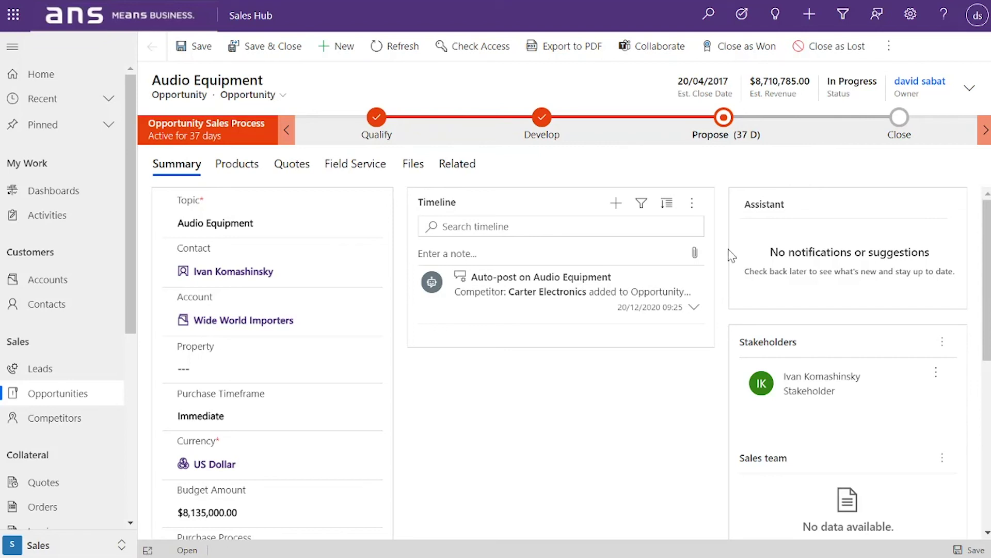
# Use Collaborate to connect the Audio Equipment opportunity to the Wide World Importers channel
pyautogui.click(660, 55)
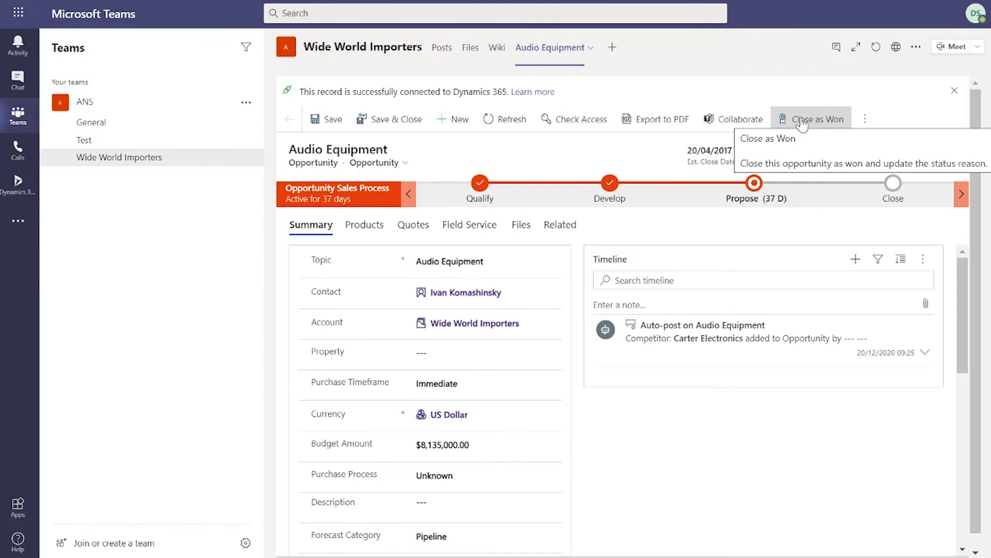
# Show the Audio Equipment tab's conversation alongside the opportunity record
pyautogui.click(836, 48)
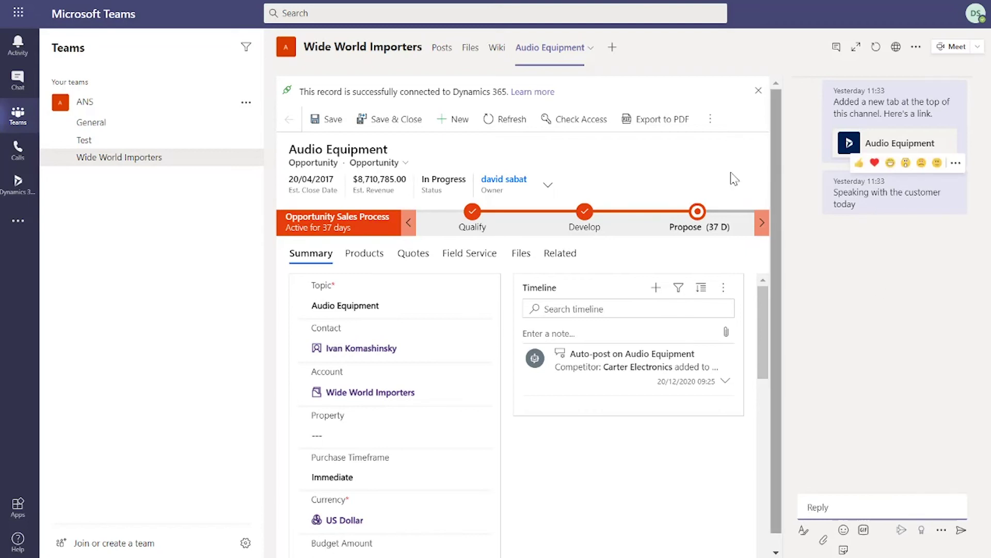
# Open the Wide World Importers Posts feed and scroll down through the RSS news digest
pyautogui.click(443, 56)
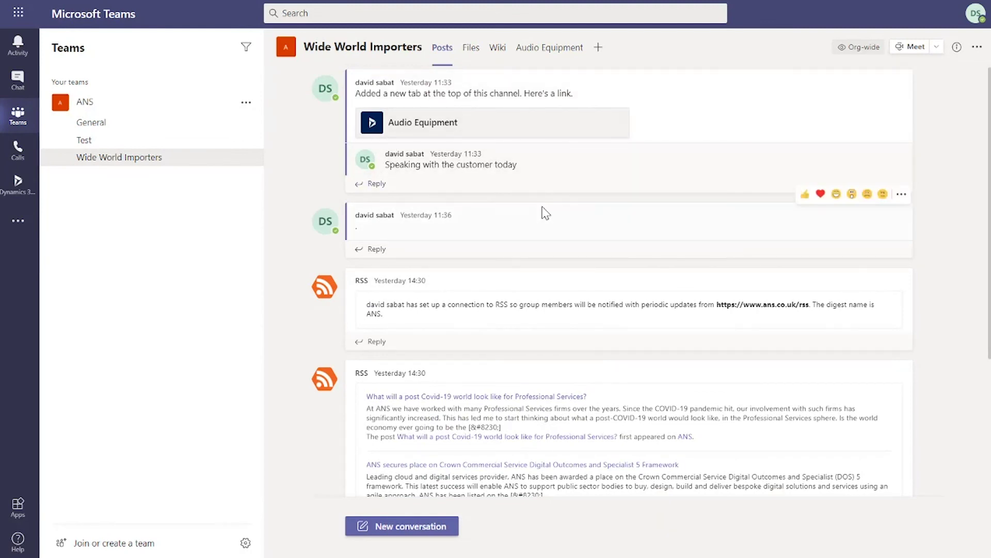
pyautogui.scroll(-4, 545, 212)
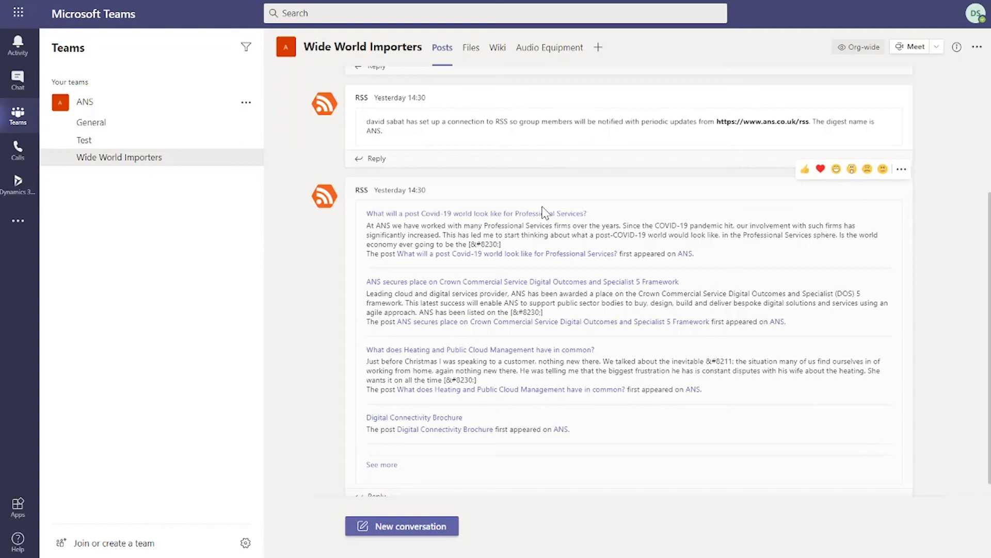
pyautogui.scroll(-1, 949, 345)
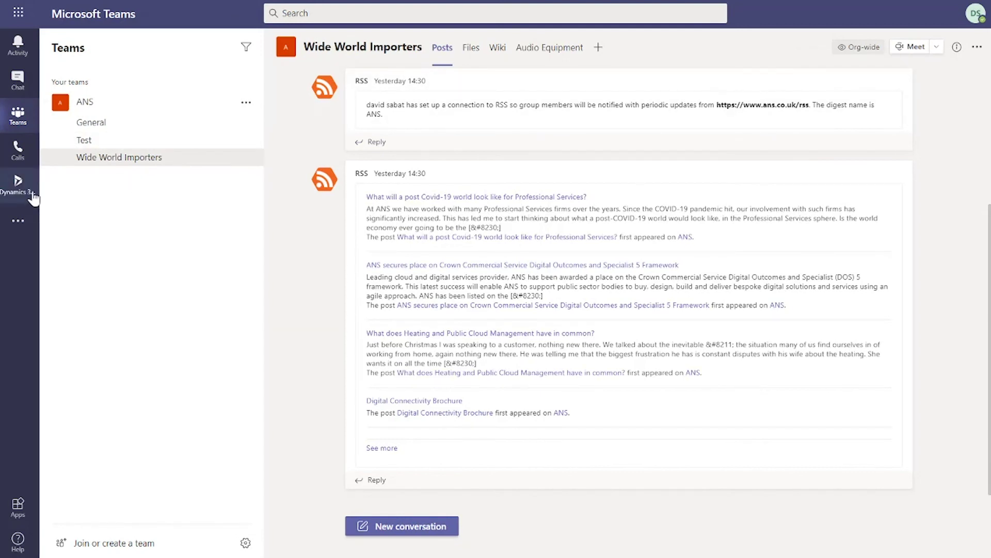
# Open the Dynamics 365 personal app, then browse its Opportunities and Contacts records
pyautogui.click(18, 184)
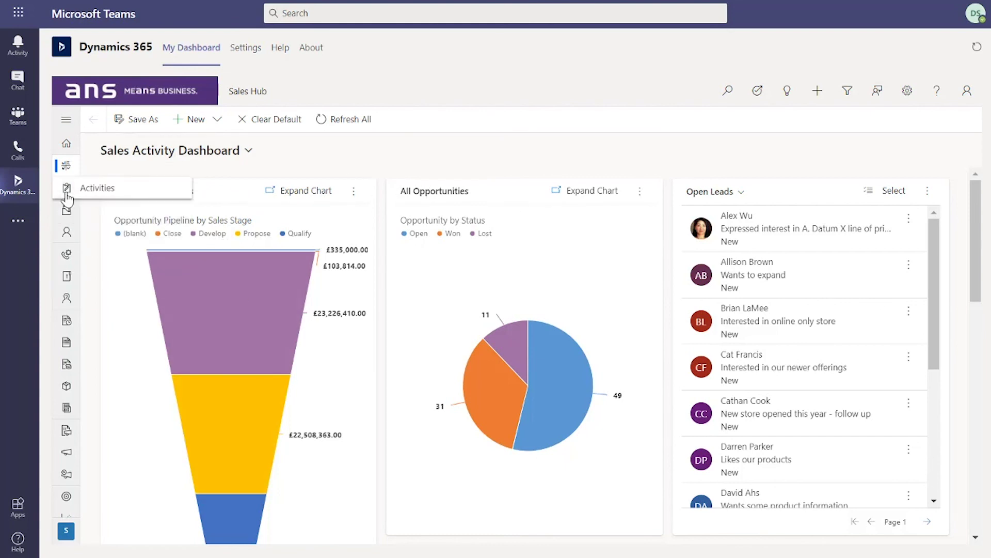
pyautogui.click(65, 277)
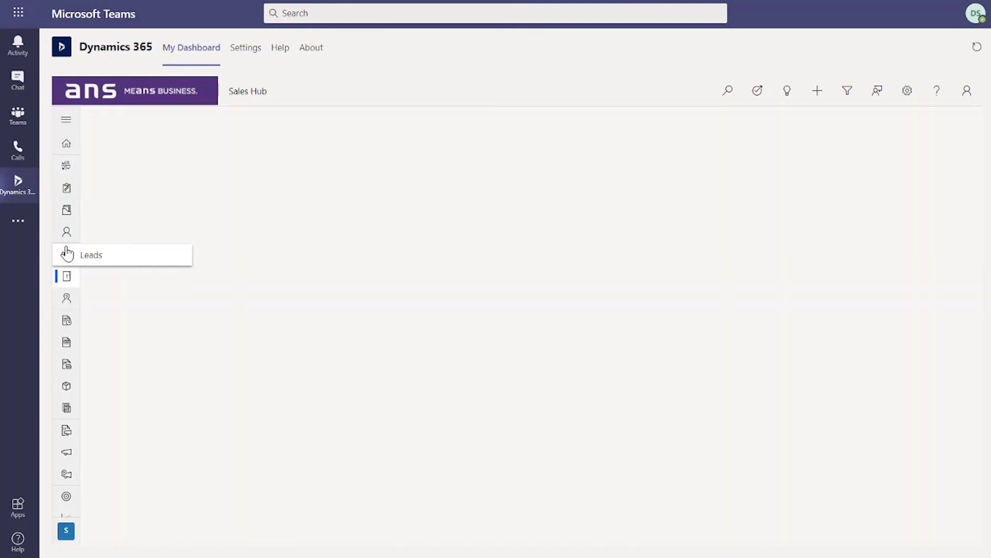
pyautogui.click(67, 237)
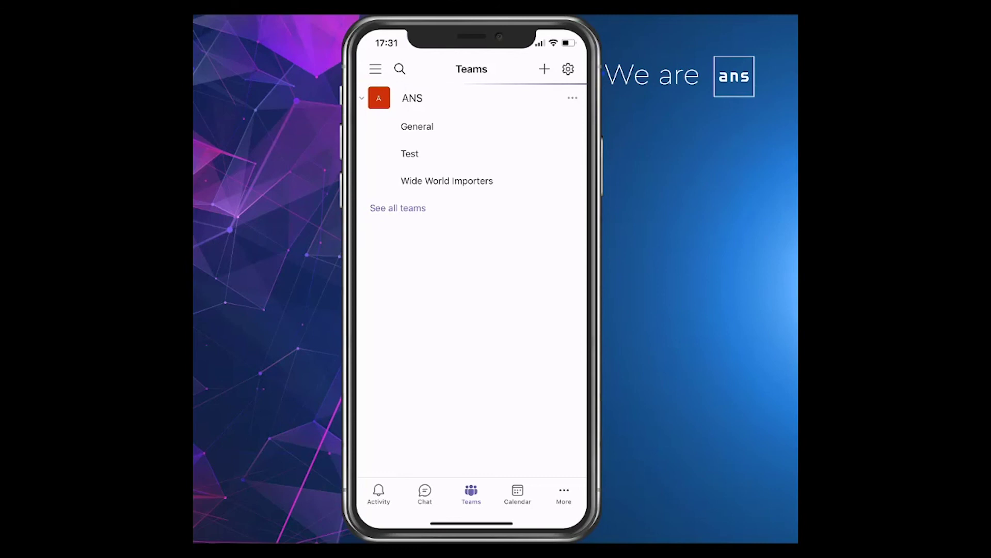
# Open the ANS Test channel and reveal its Wiki, Request for info and Active Accounts tabs
pyautogui.click(410, 153)
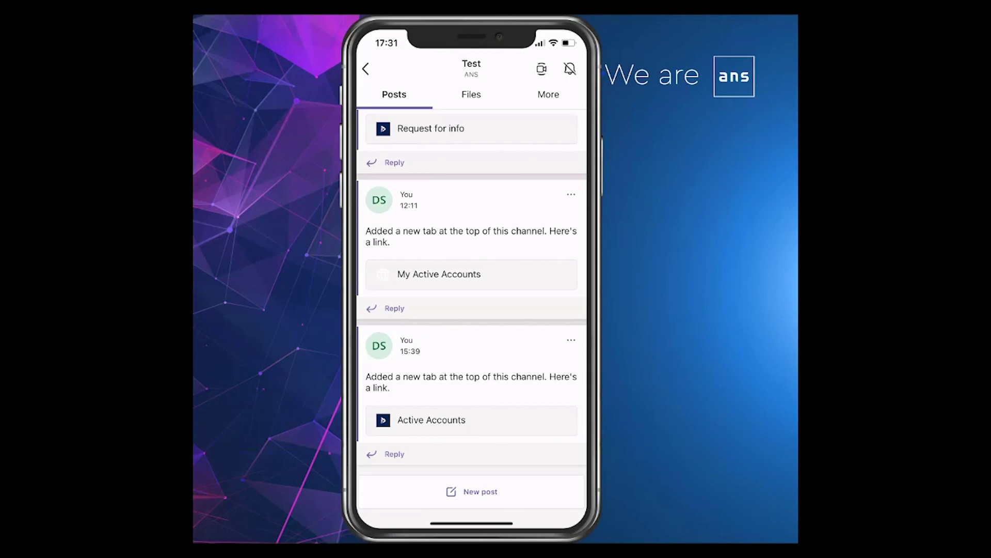
pyautogui.click(548, 94)
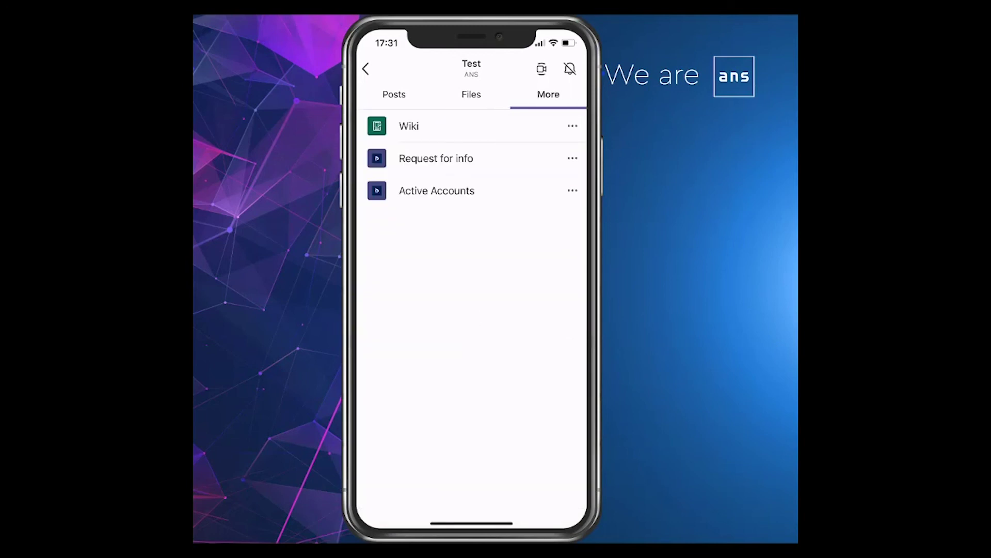
# Open the Request for info tab to load its Dynamics 365 record in Safari
pyautogui.click(436, 158)
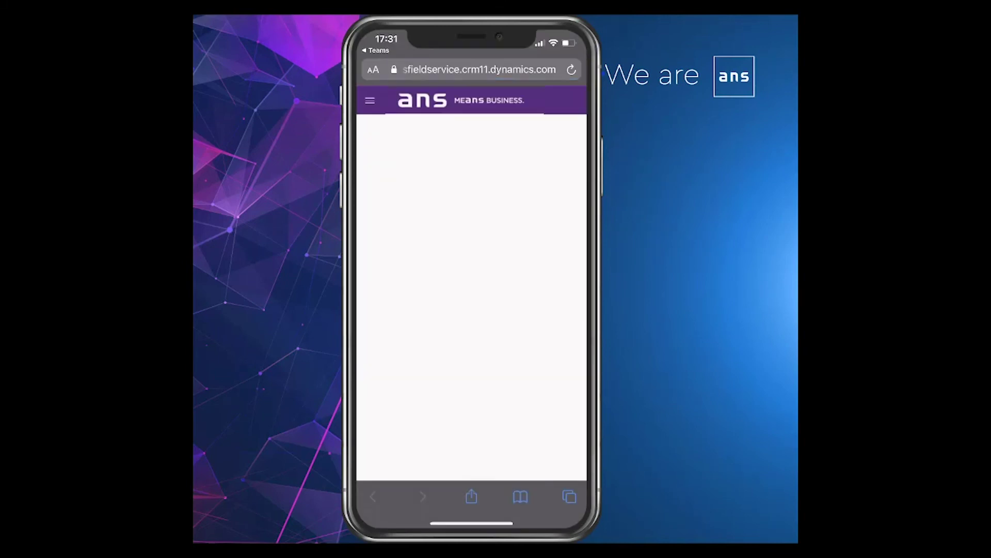